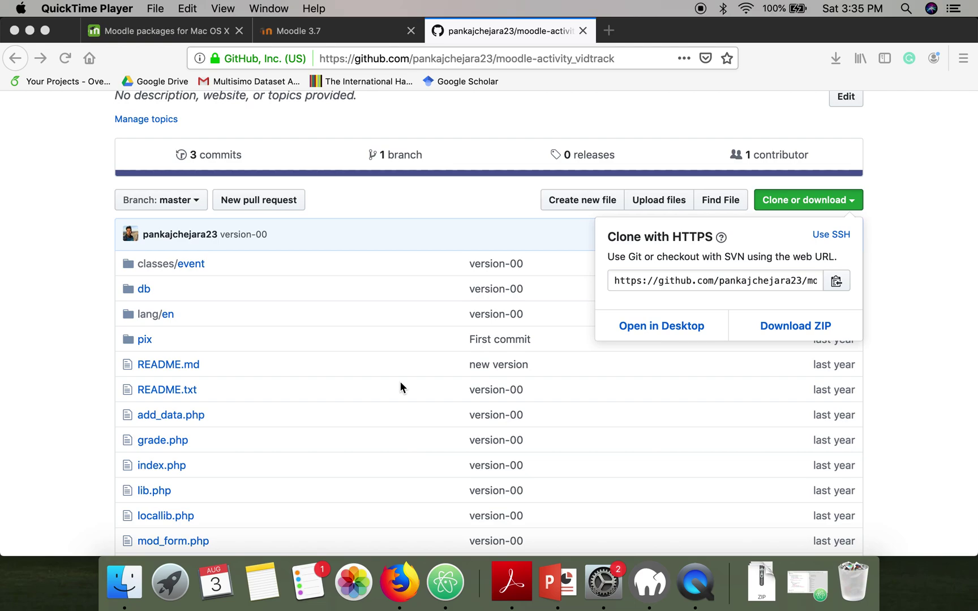
Download the GitHub repository as moodle-activity_vidtrack-master.zip and return to the Moodle 3.7 tab
click(291, 31)
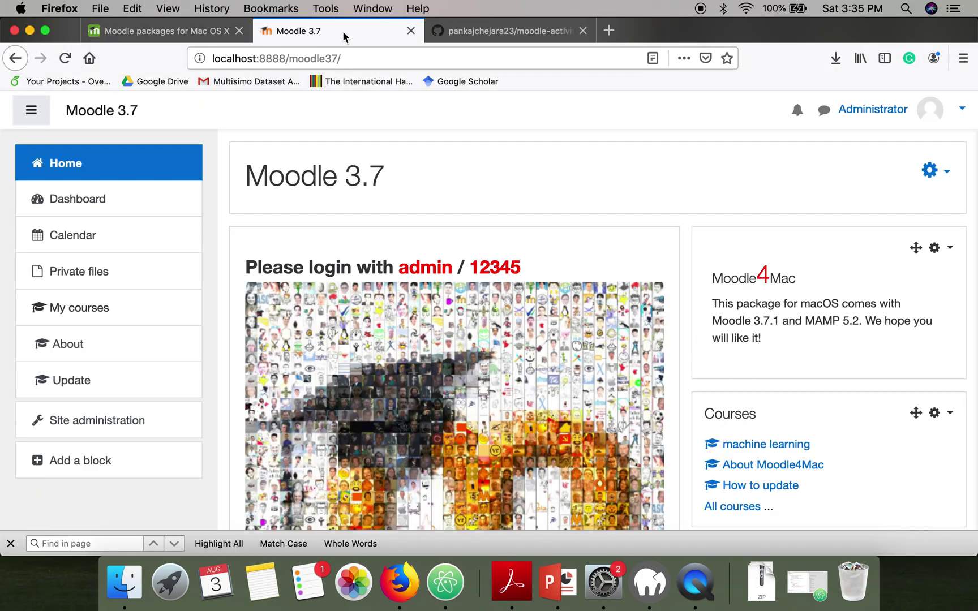
click(478, 44)
scroll(274, 254, up, 5)
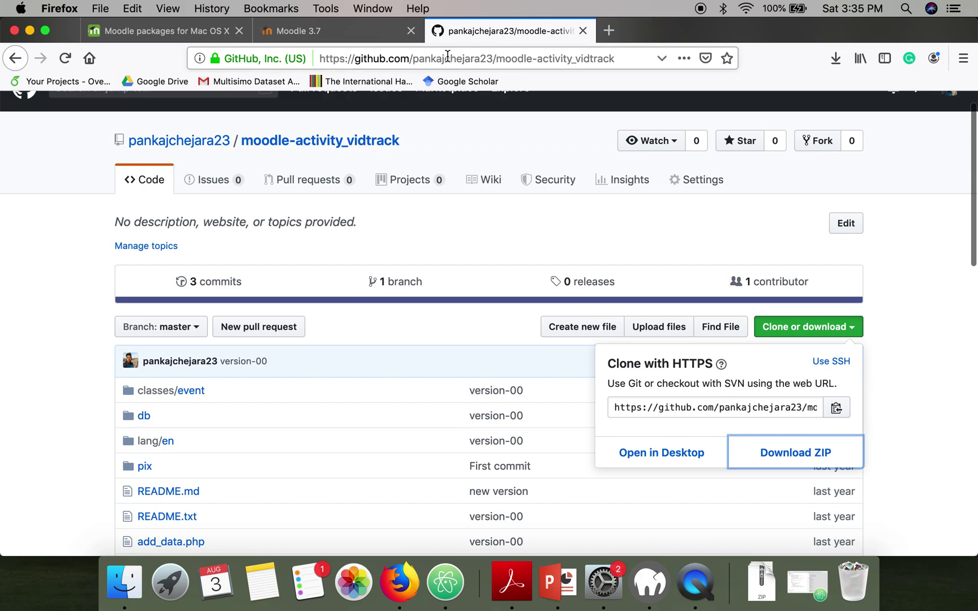
click(853, 333)
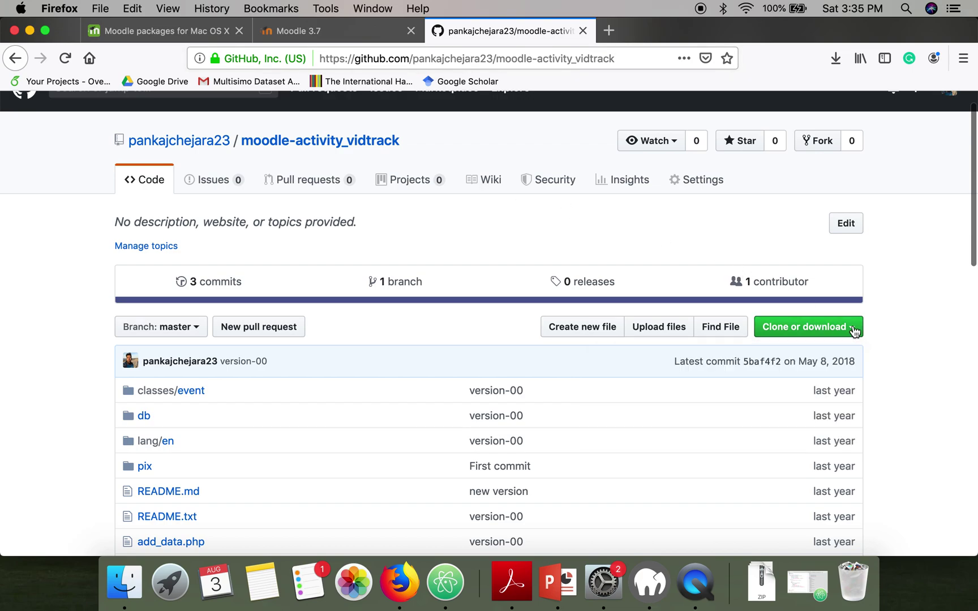
click(851, 329)
click(820, 464)
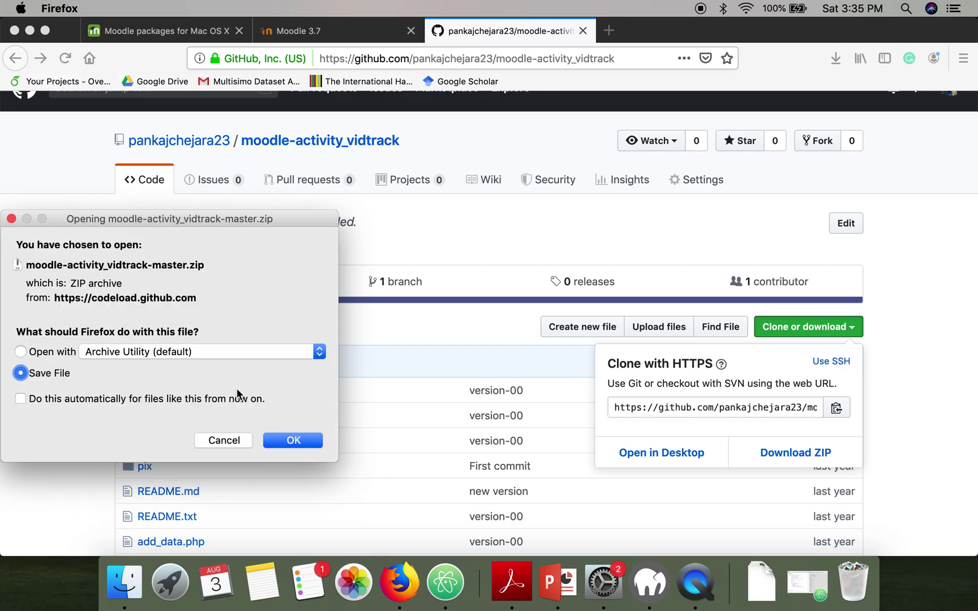
click(275, 441)
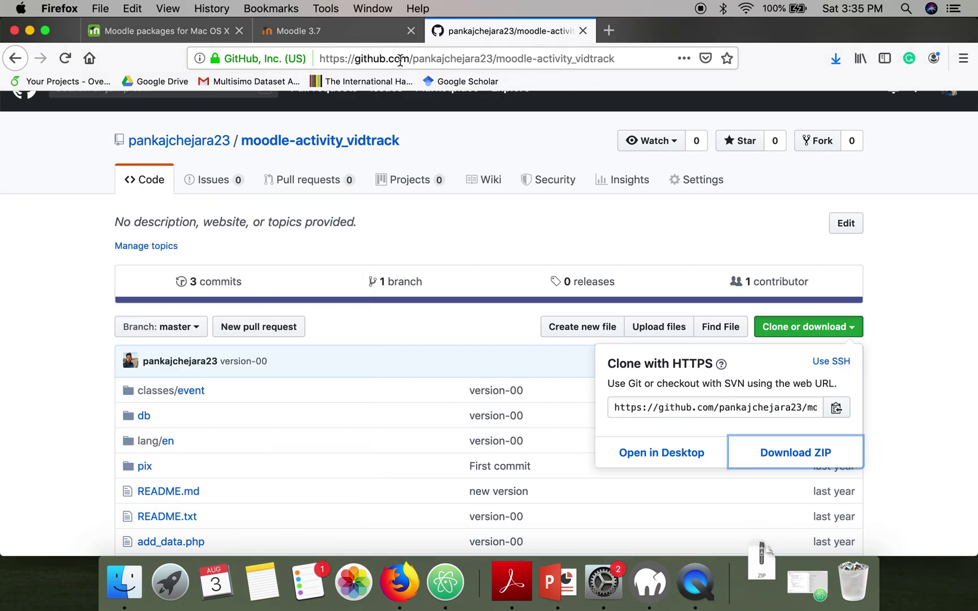
click(362, 30)
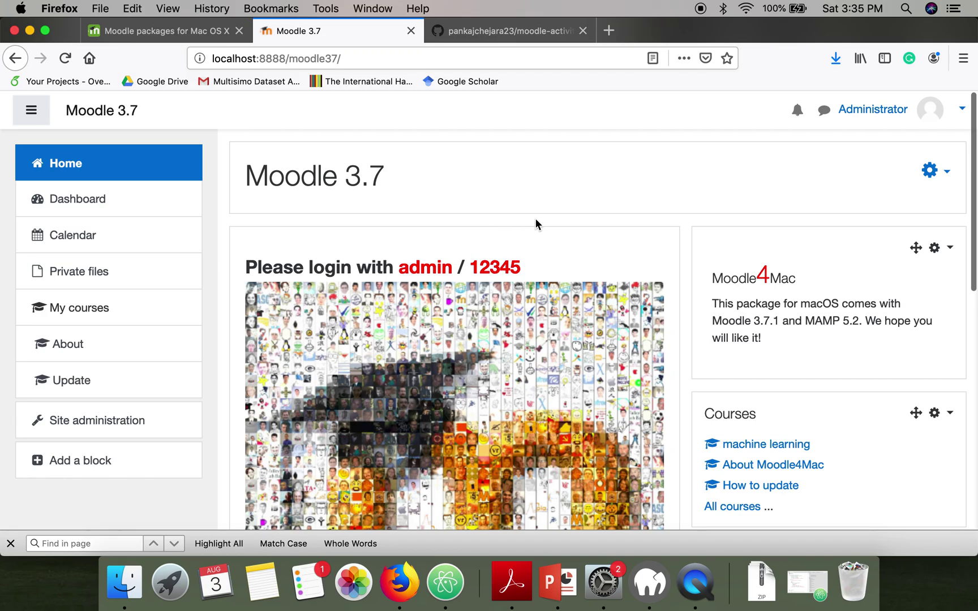
Open Site administration > Plugins > Install plugins, then switch back to the GitHub tab
scroll(605, 163, down, 3)
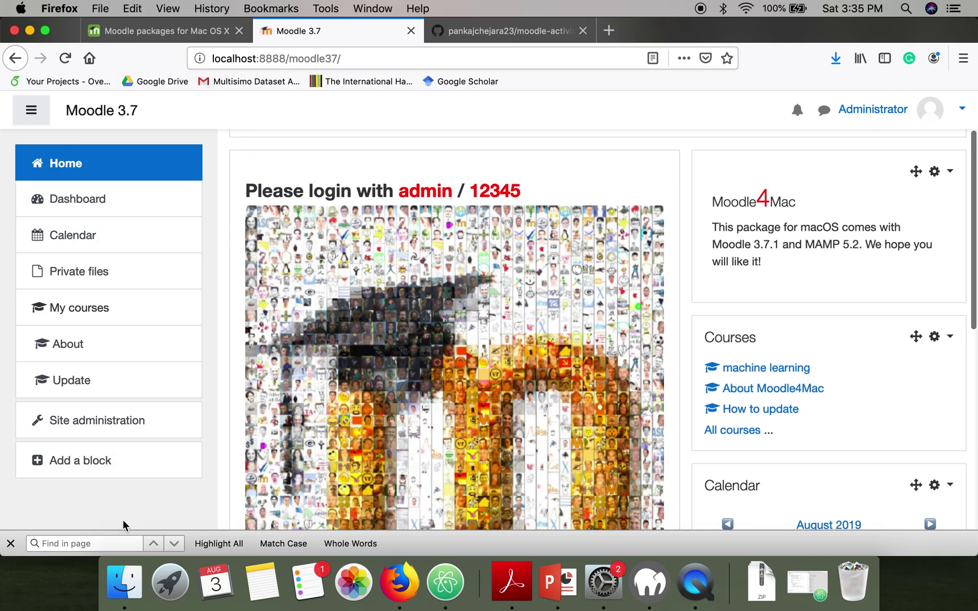
click(90, 429)
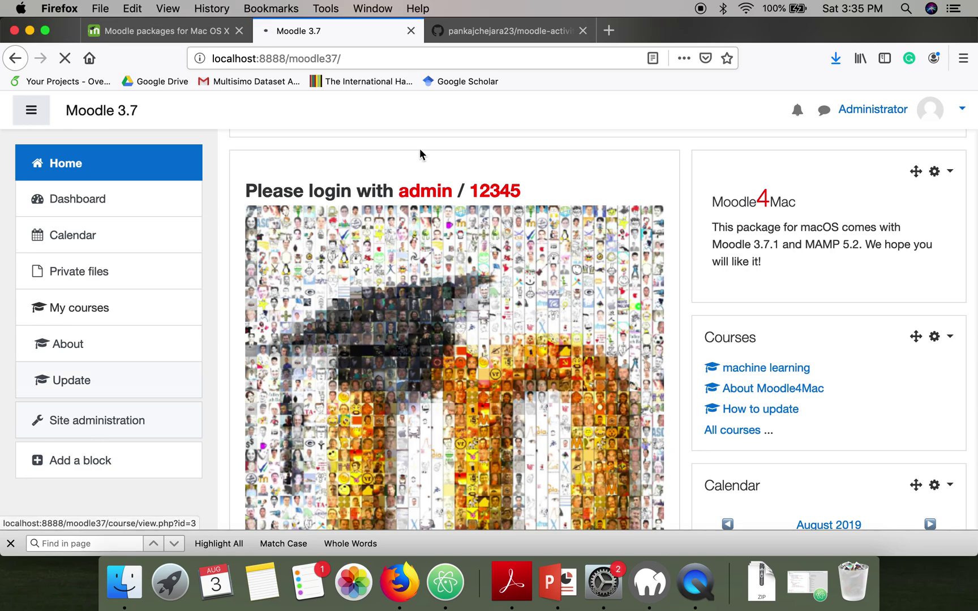
scroll(531, 224, down, 7)
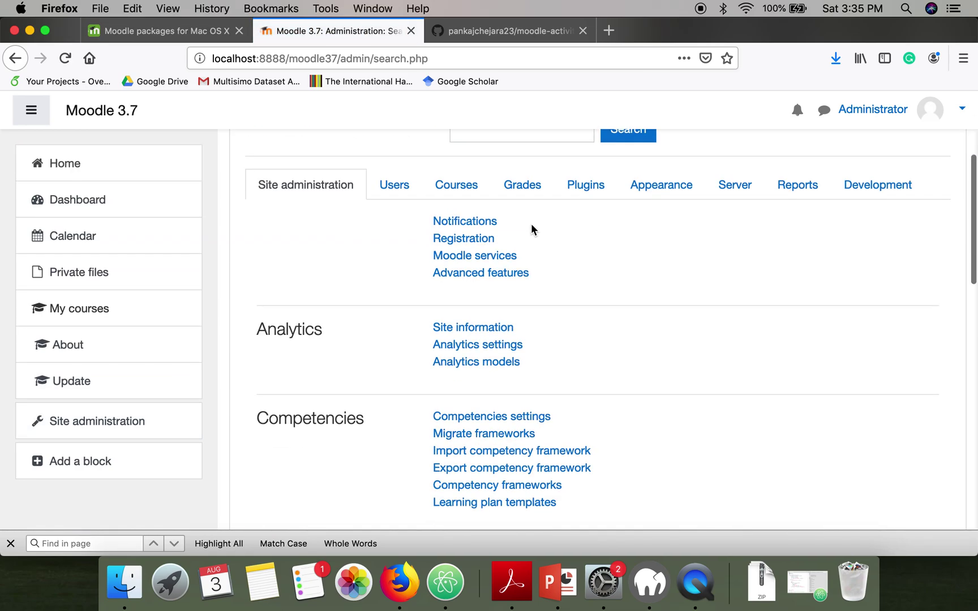
click(586, 187)
scroll(673, 299, down, 3)
scroll(675, 302, up, 1)
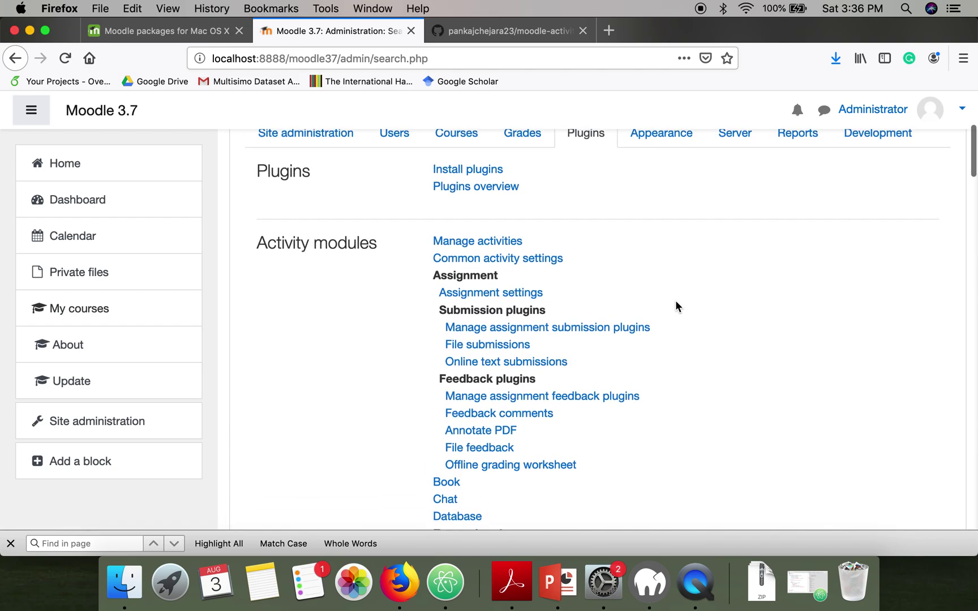
click(464, 173)
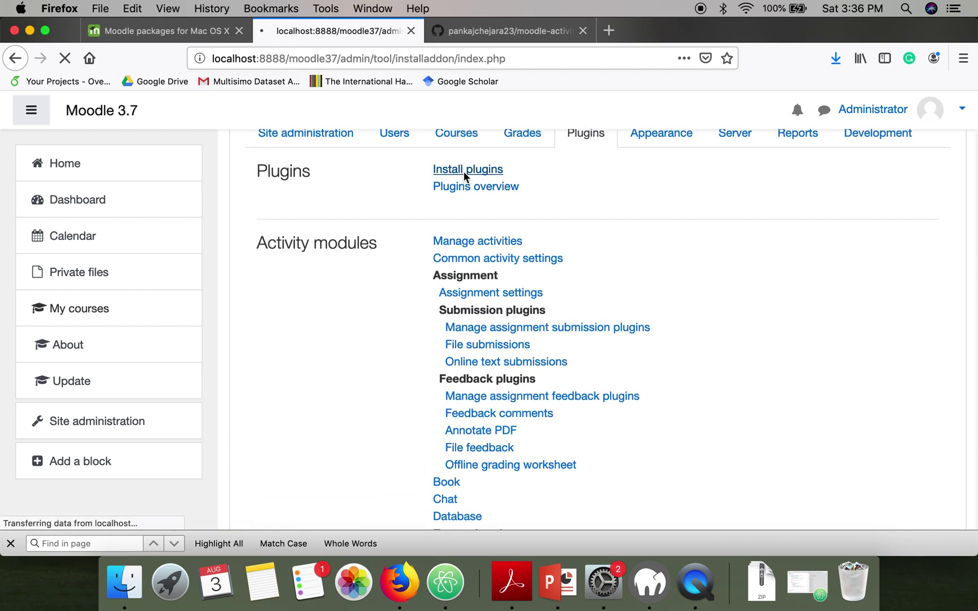
scroll(628, 255, down, 3)
scroll(636, 269, up, 2)
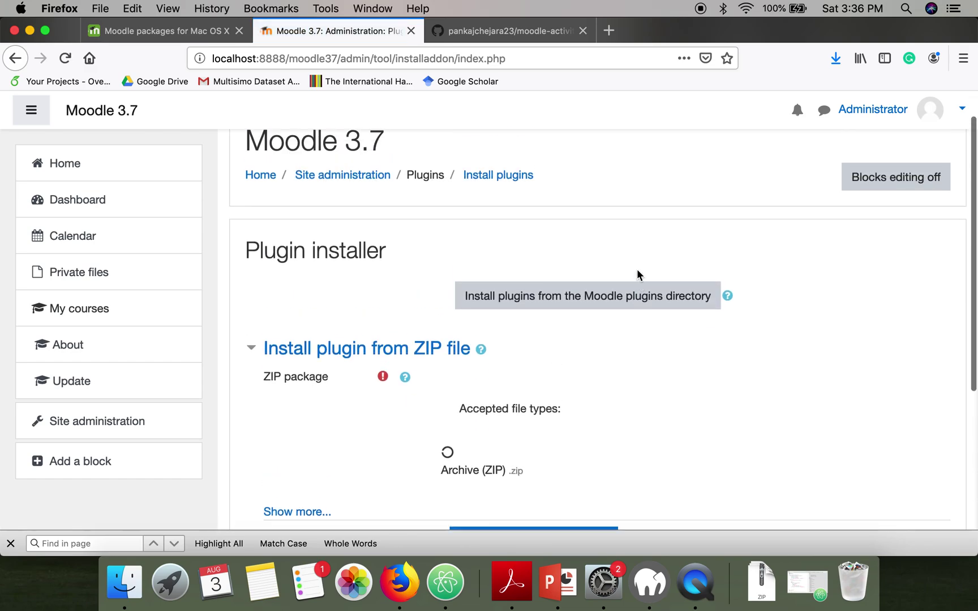
click(523, 34)
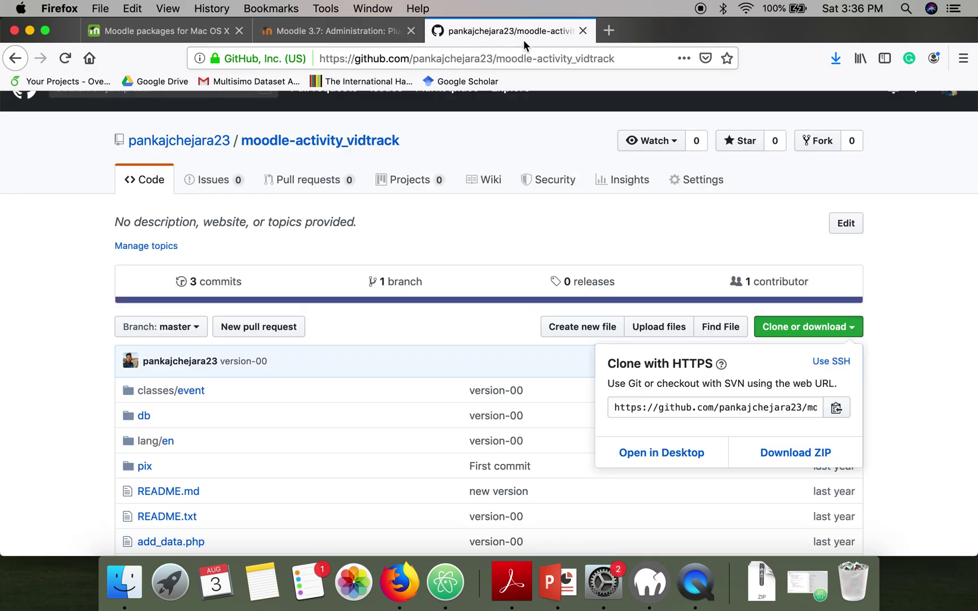
Show the downloaded ZIP in Finder and rename it vidtrack.zip, dismissing the name-taken warning
click(837, 60)
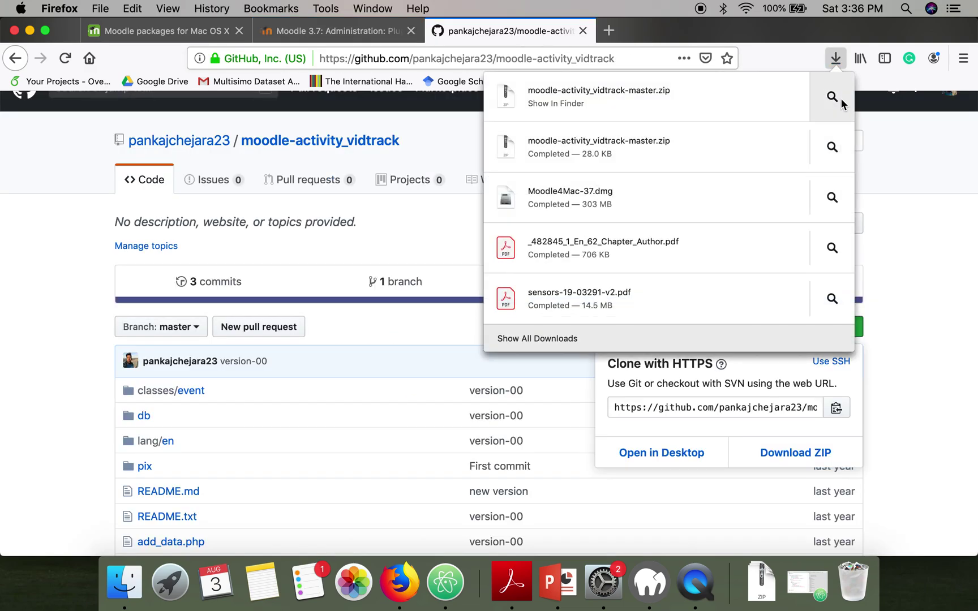
click(831, 97)
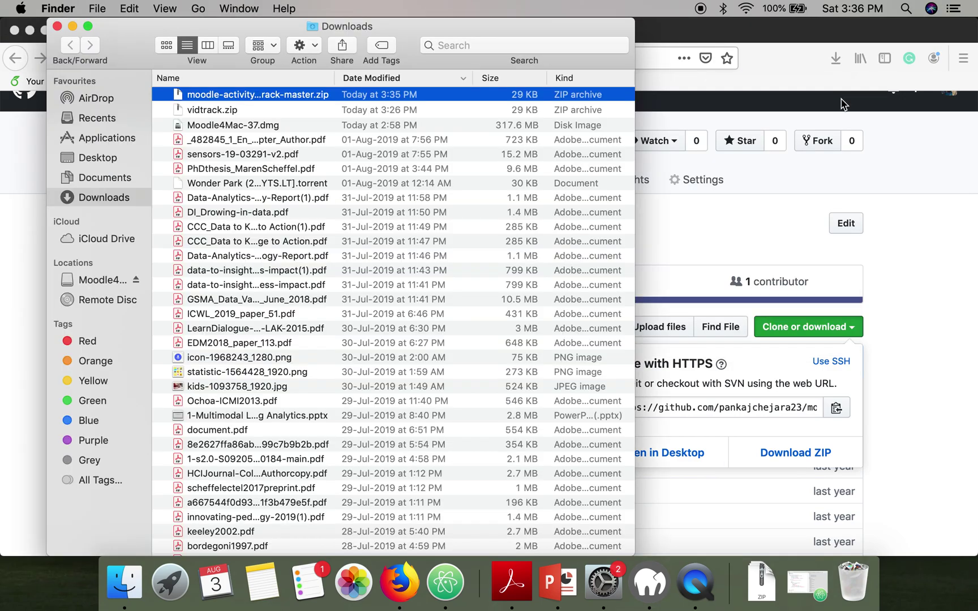
click(243, 93)
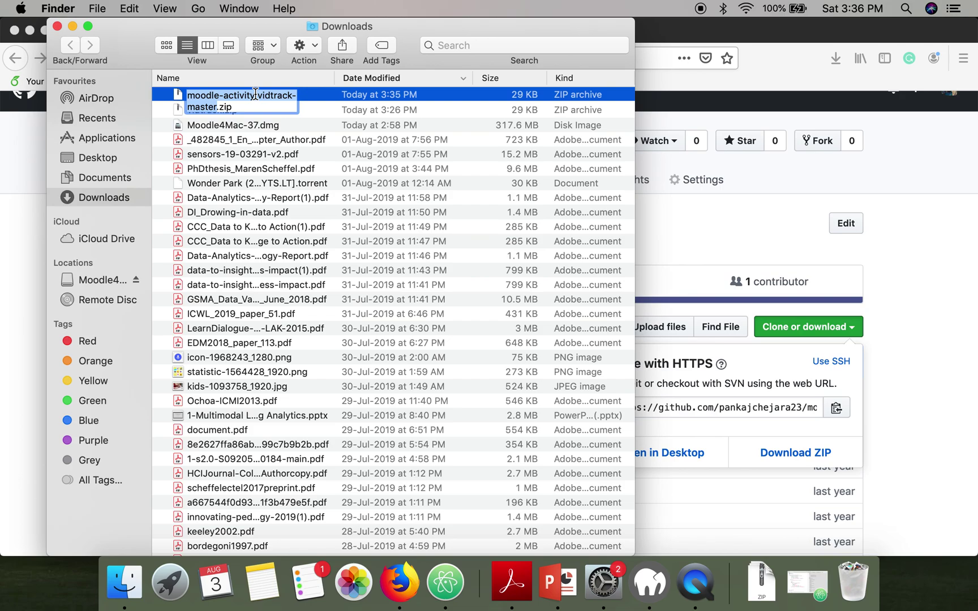
click(255, 94)
key(BackSpace)
key(BackSpace)
key(BackSpace)
key(BackSpace)
key(BackSpace)
key(BackSpace)
key(BackSpace)
key(BackSpace)
key(BackSpace)
key(BackSpace)
key(BackSpace)
key(BackSpace)
key(BackSpace)
key(BackSpace)
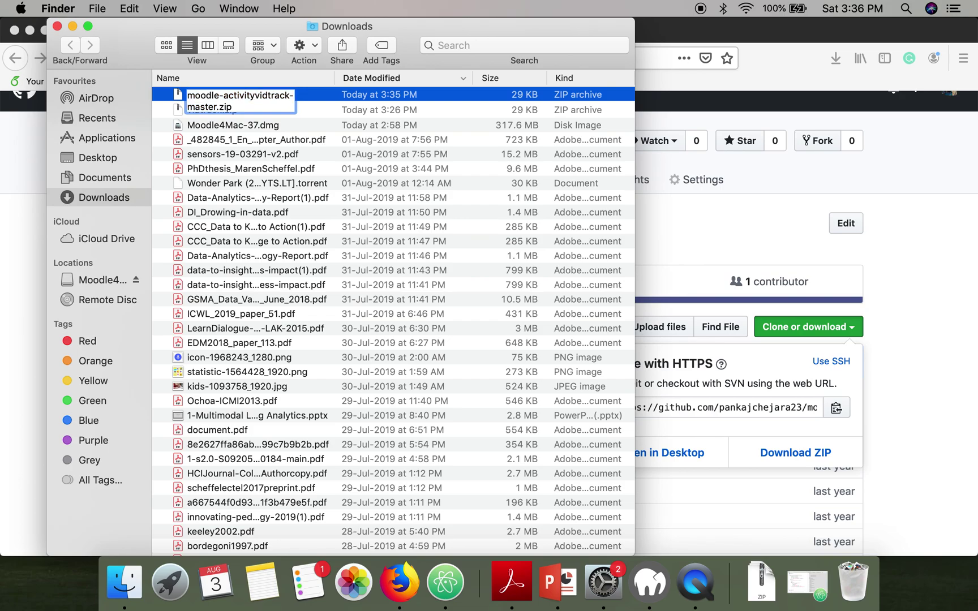
key(BackSpace)
key(BackSpace)
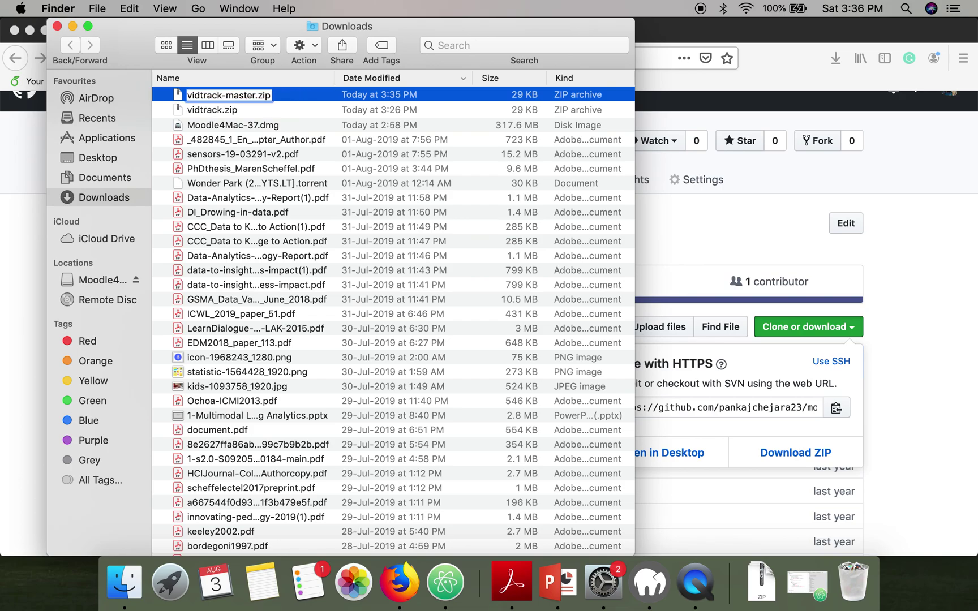
key(BackSpace)
key(BackSpace)
key(BackSpace)
key(BackSpace)
key(BackSpace)
key(BackSpace)
key(BackSpace)
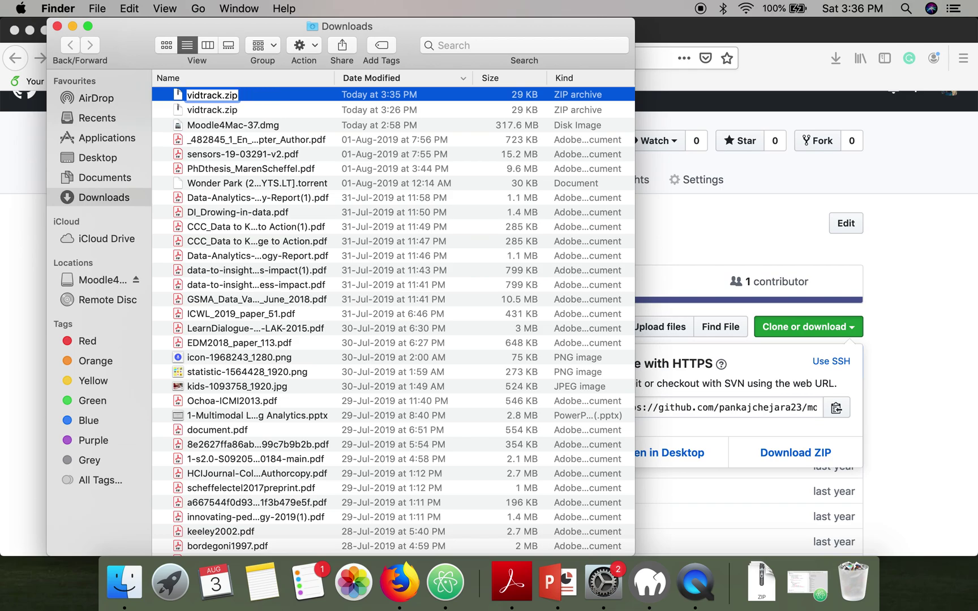
key(Return)
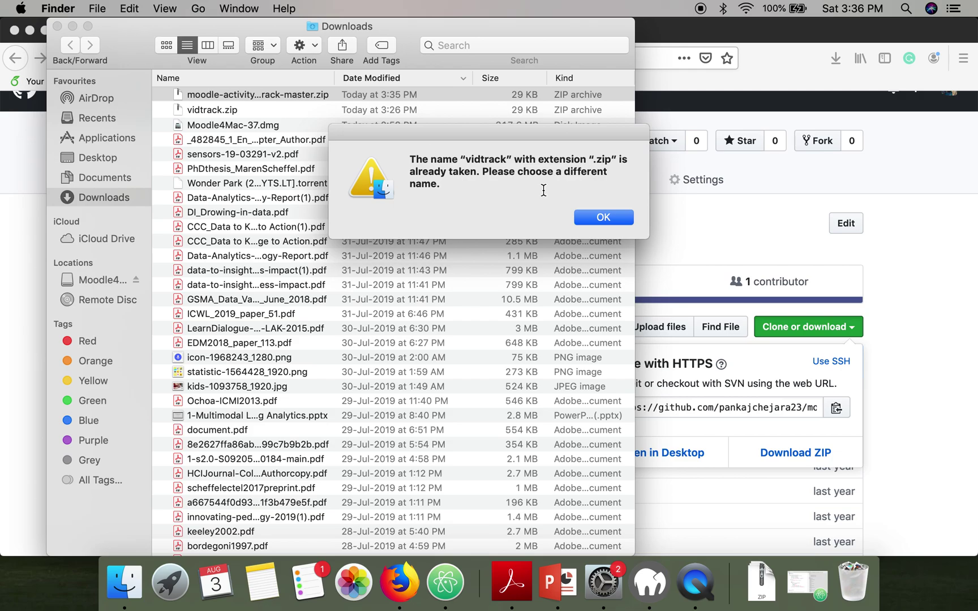
click(594, 215)
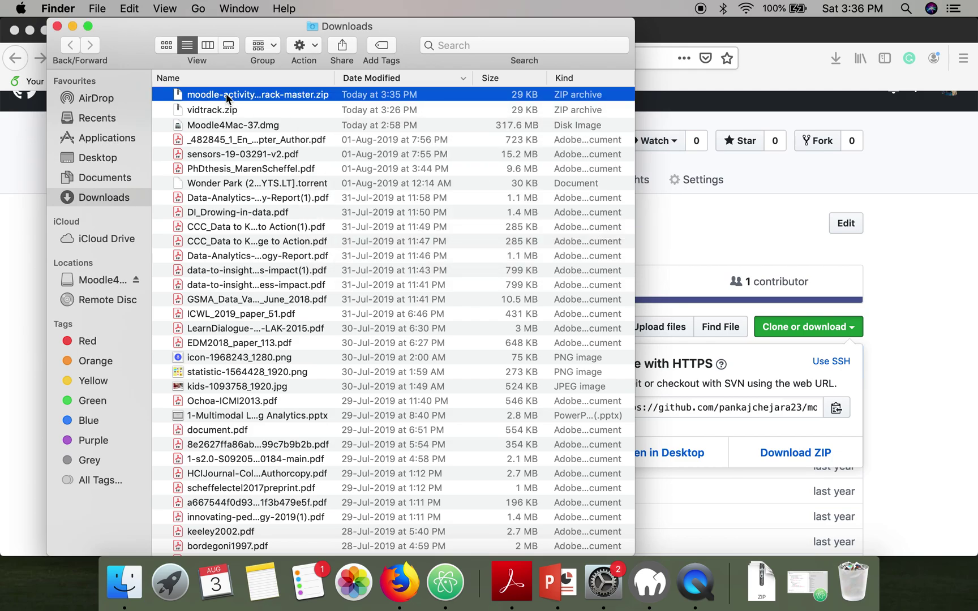
click(886, 241)
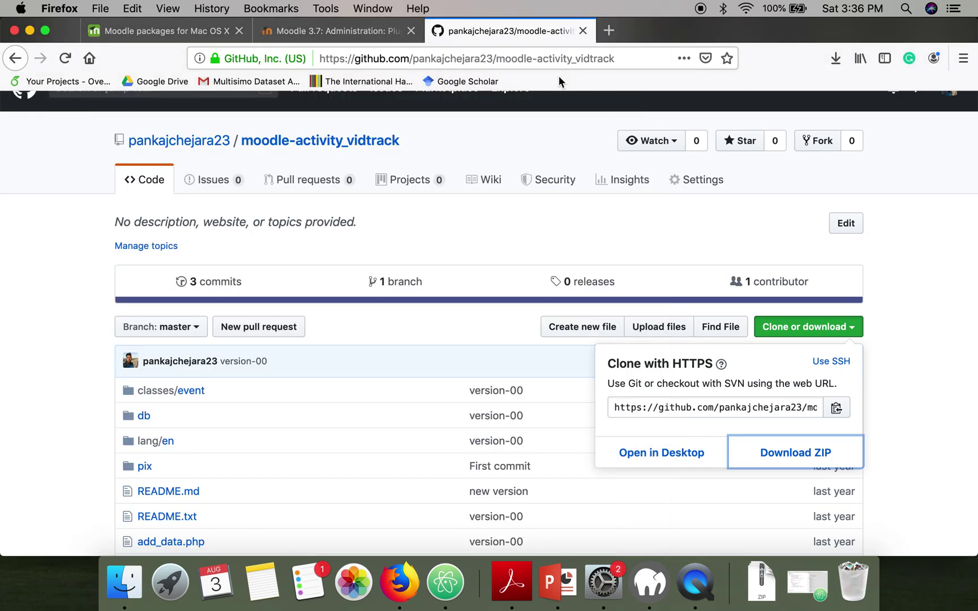
Upload vidtrack.zip as the plugin installer's ZIP package and start installing from it
click(345, 29)
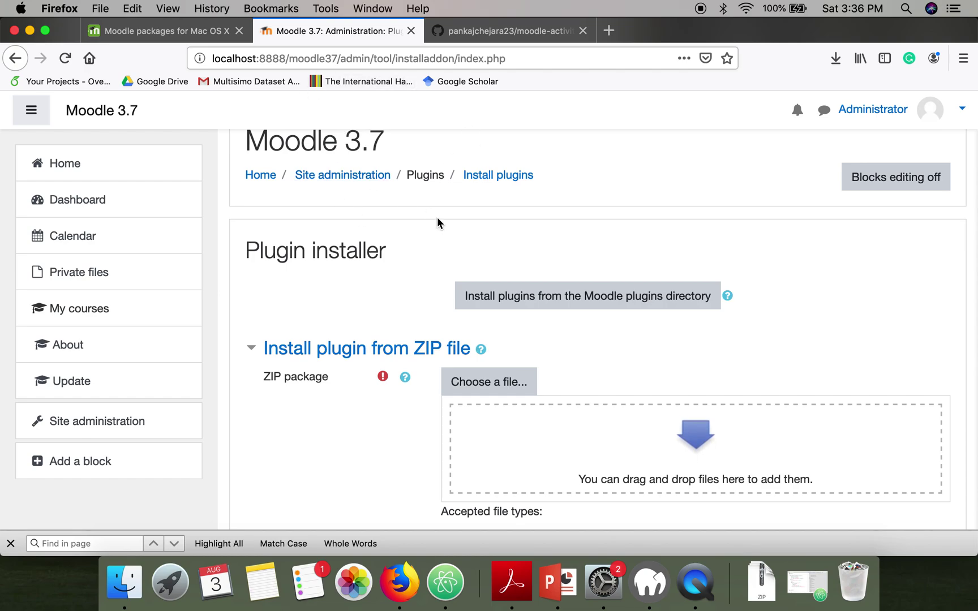
scroll(534, 399, down, 3)
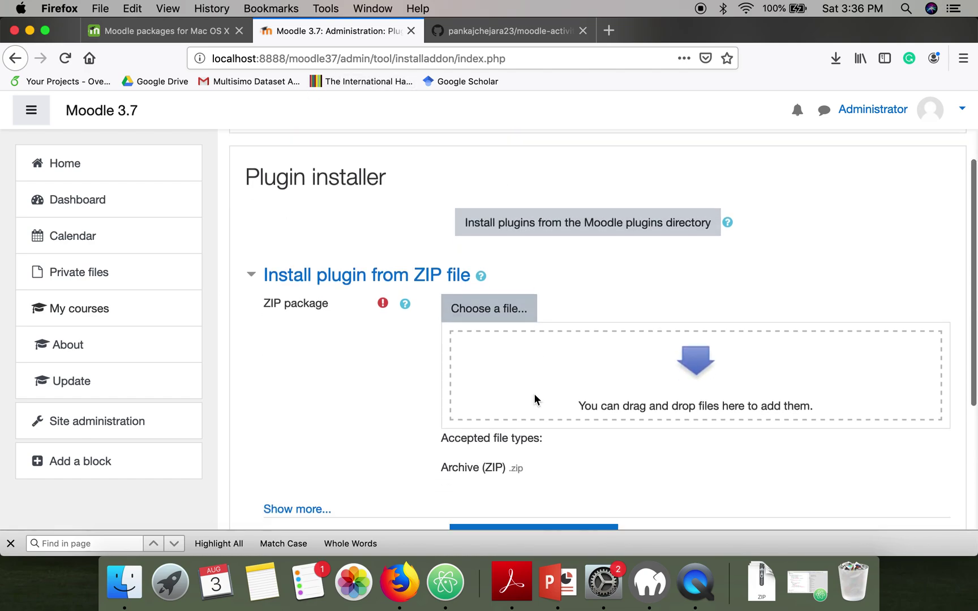
click(504, 306)
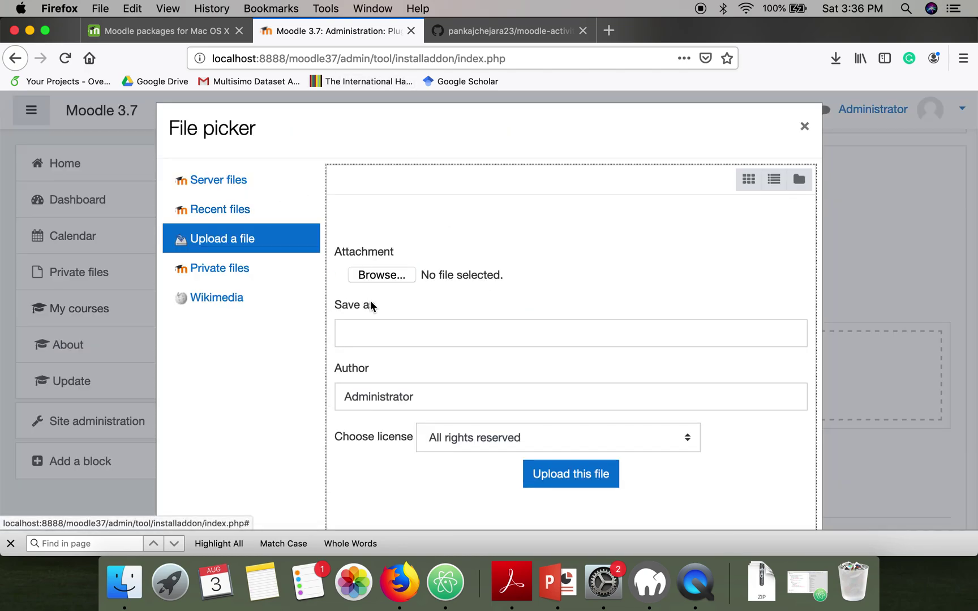
click(406, 278)
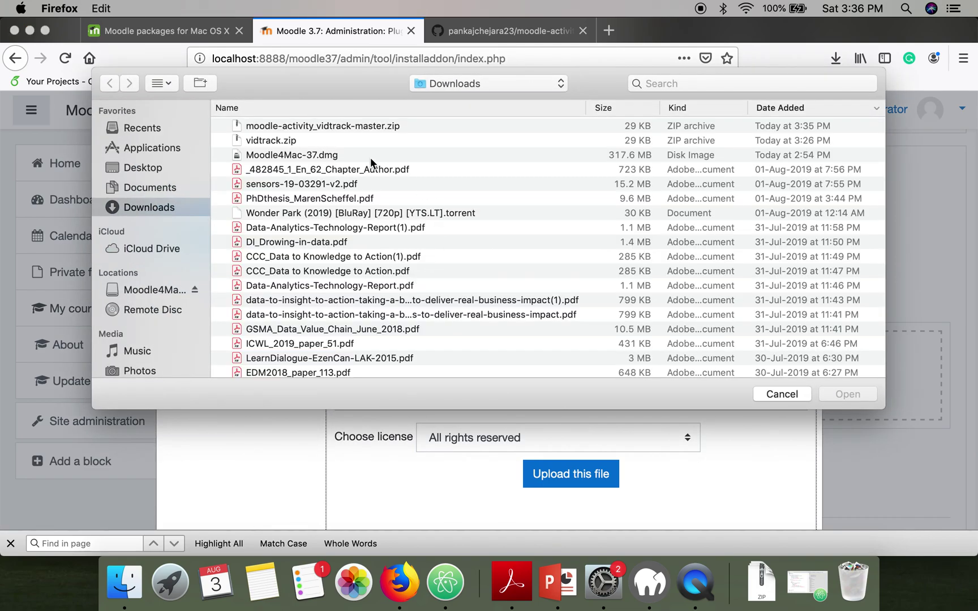
double_click(295, 141)
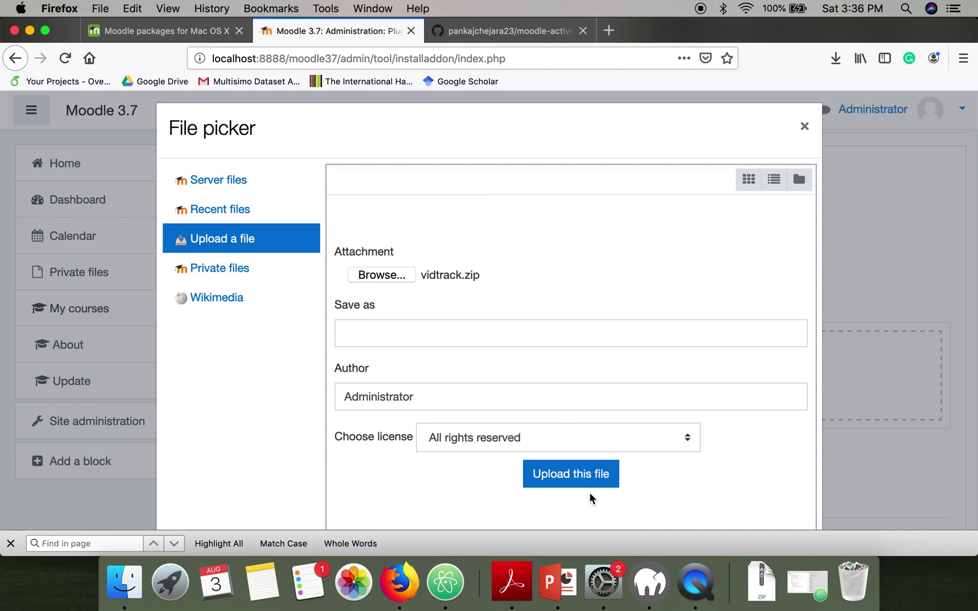
click(587, 480)
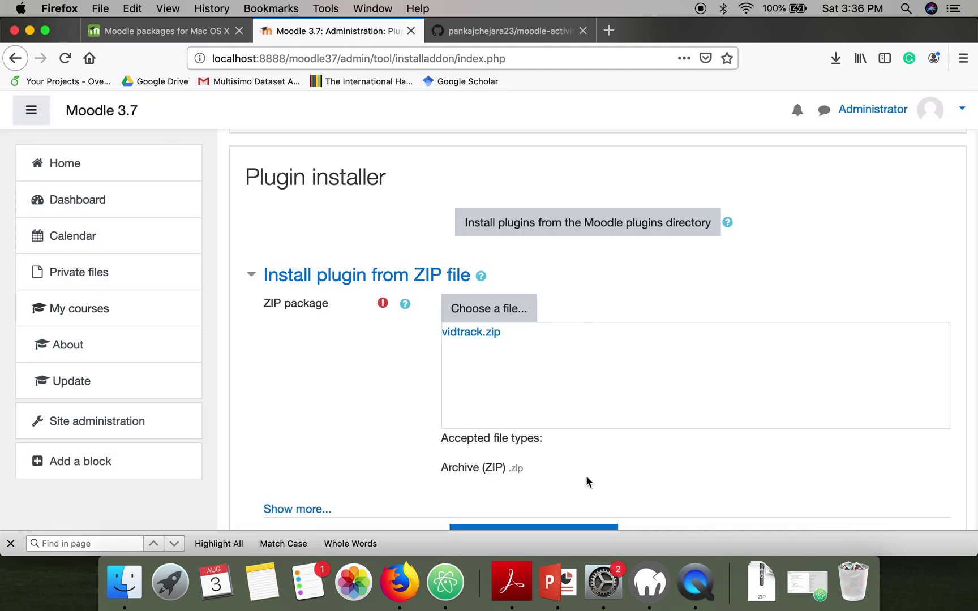
scroll(625, 393, down, 4)
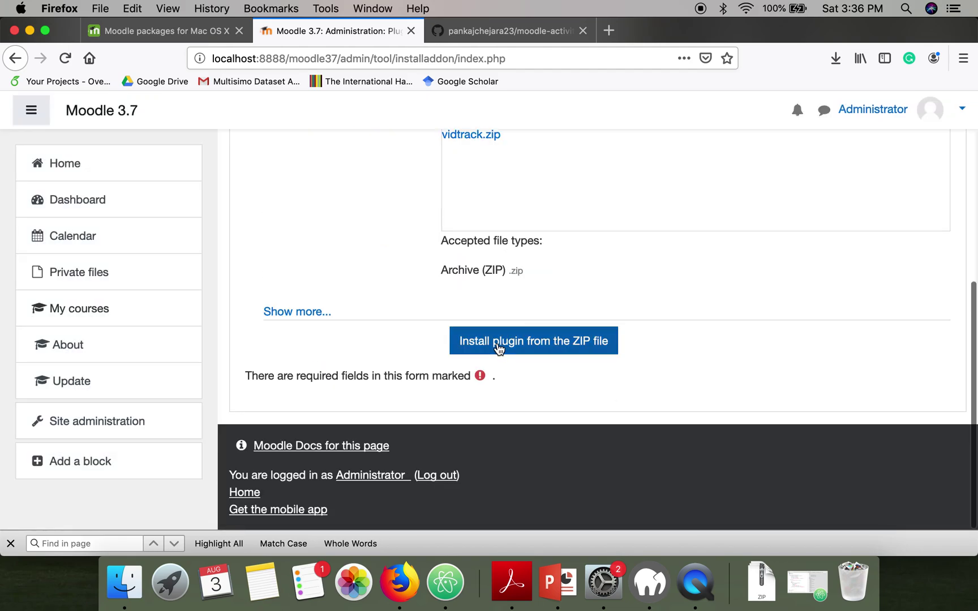
click(538, 350)
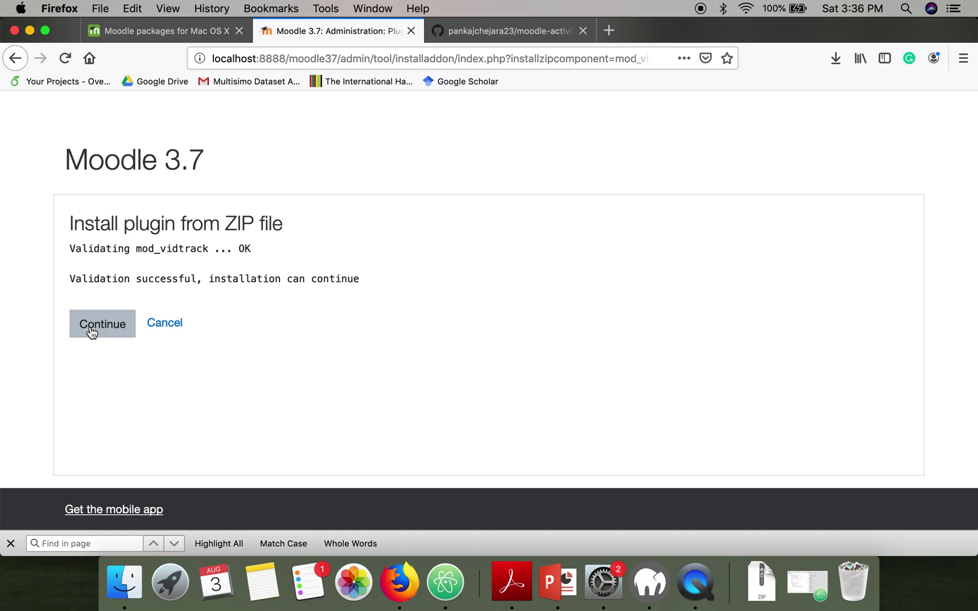
click(91, 331)
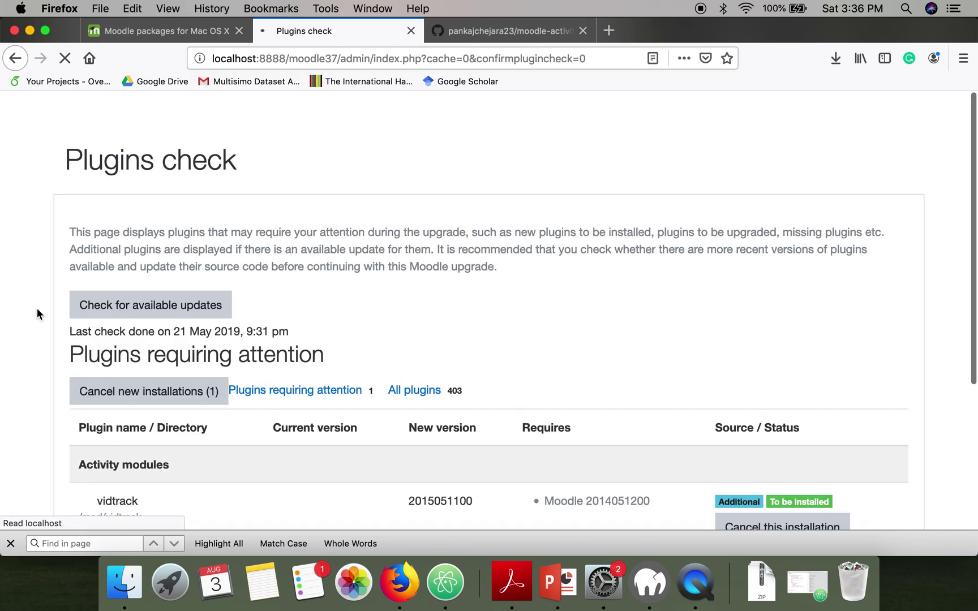
scroll(36, 307, down, 5)
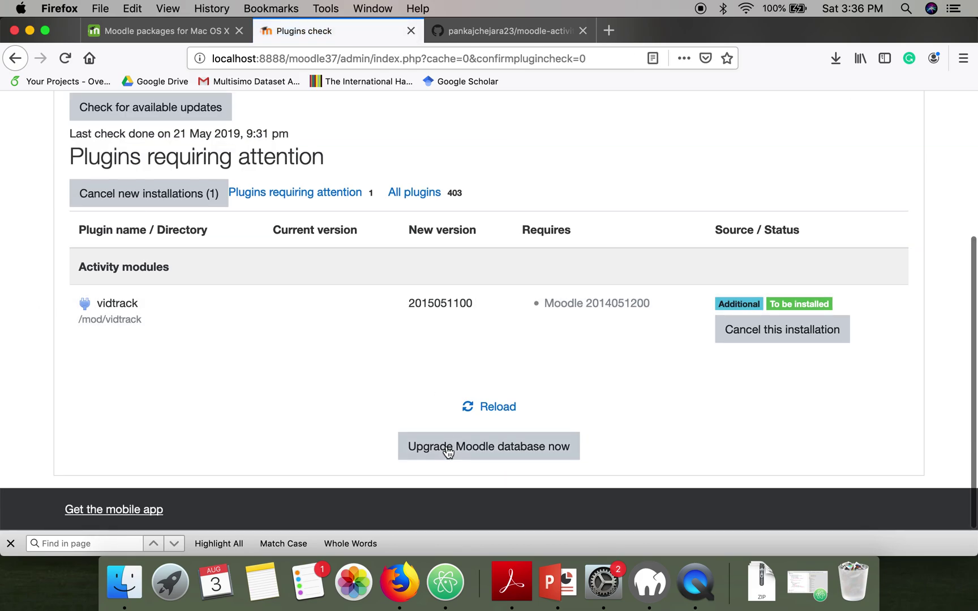
Upgrade the Moodle database to install mod_vidtrack, then go to the site home page
click(447, 451)
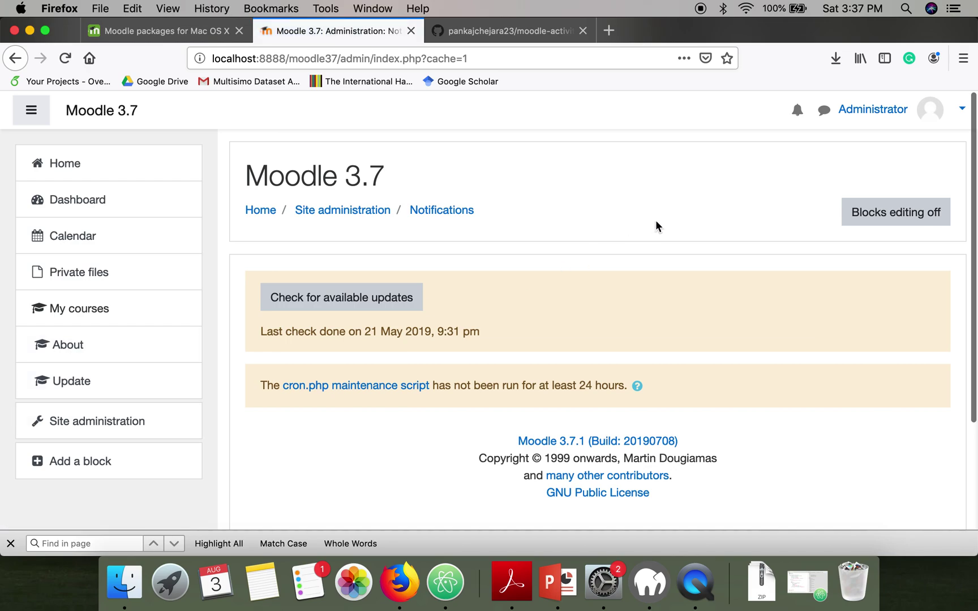
click(65, 169)
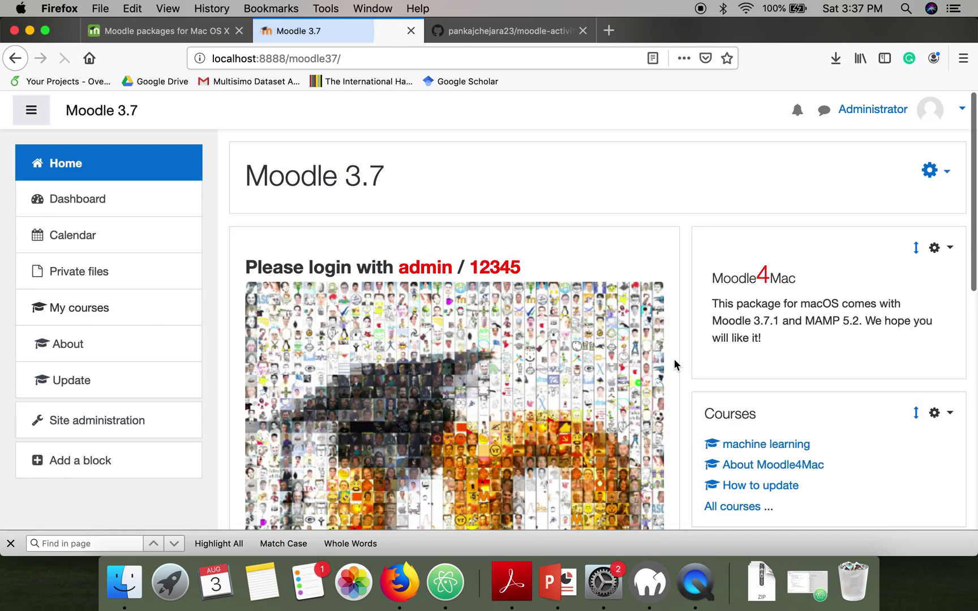
From All courses, start a new course in the Miscellaneous category
scroll(730, 351, down, 3)
click(731, 358)
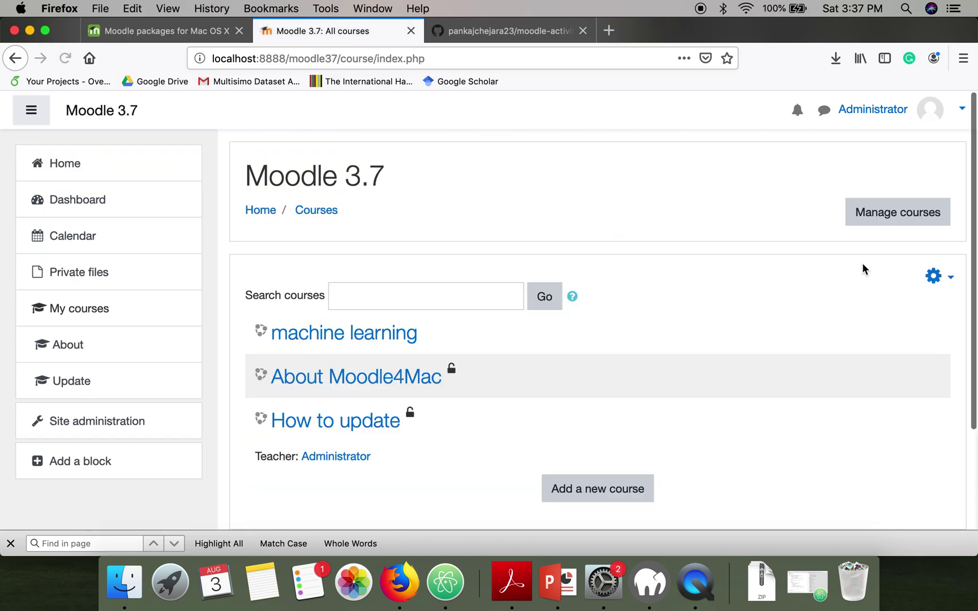
click(951, 278)
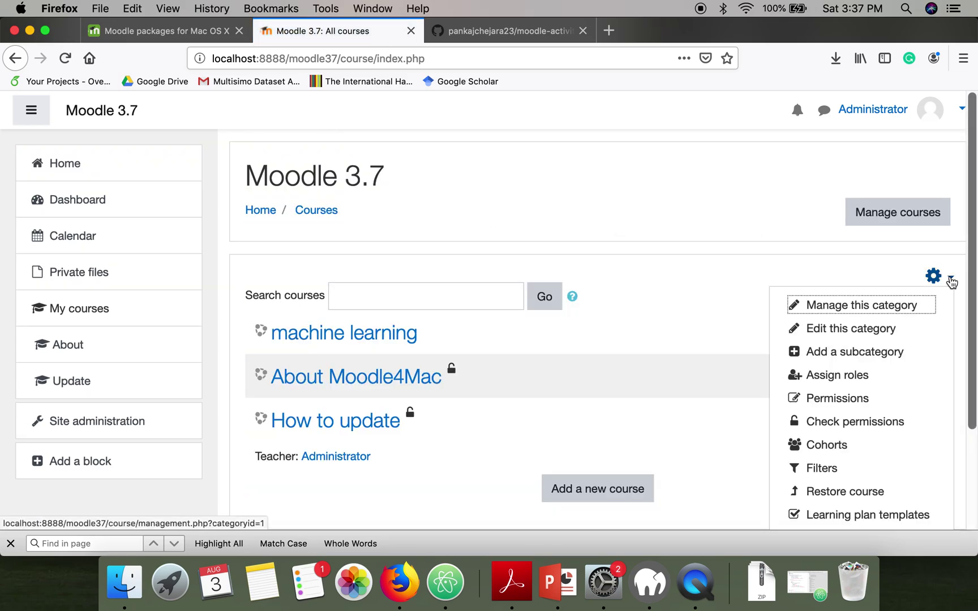
click(634, 490)
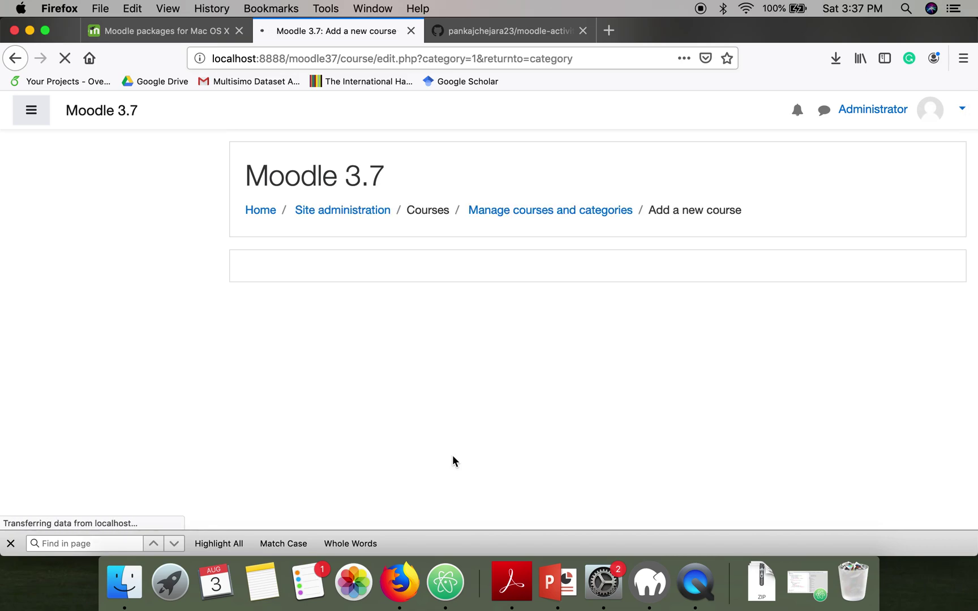
scroll(452, 455, down, 3)
click(494, 231)
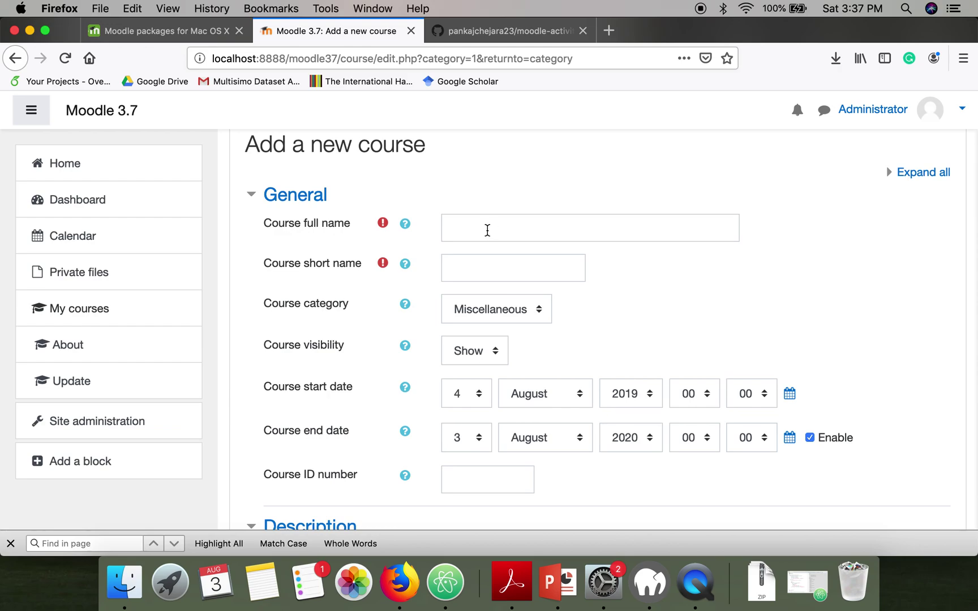
Enter full name 'Artificial intelligence' and short name 'AI', then save and display the course
click(487, 230)
text(ARt)
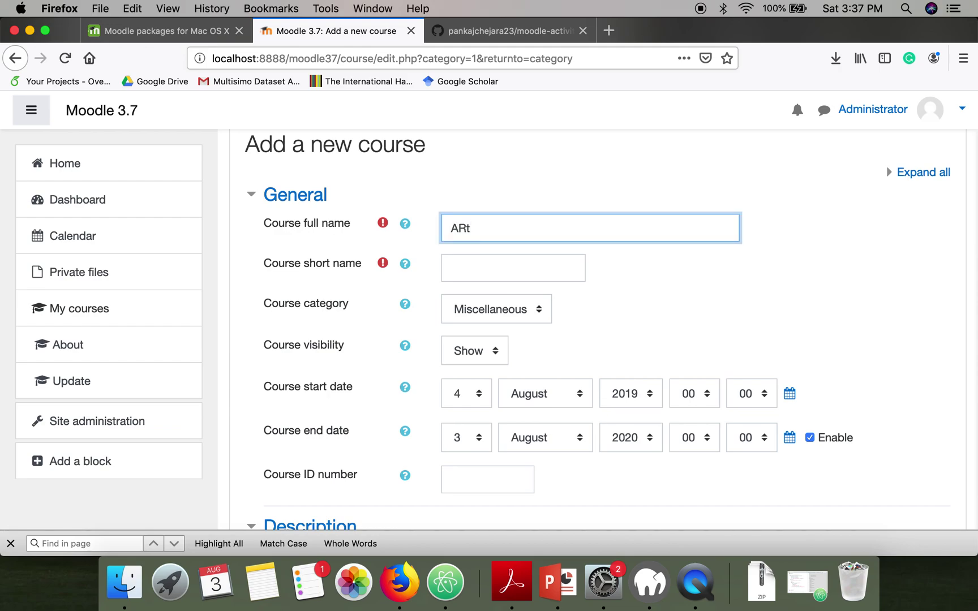
text(iRR)
text(ua)
text(ce)
click(513, 267)
text(AI)
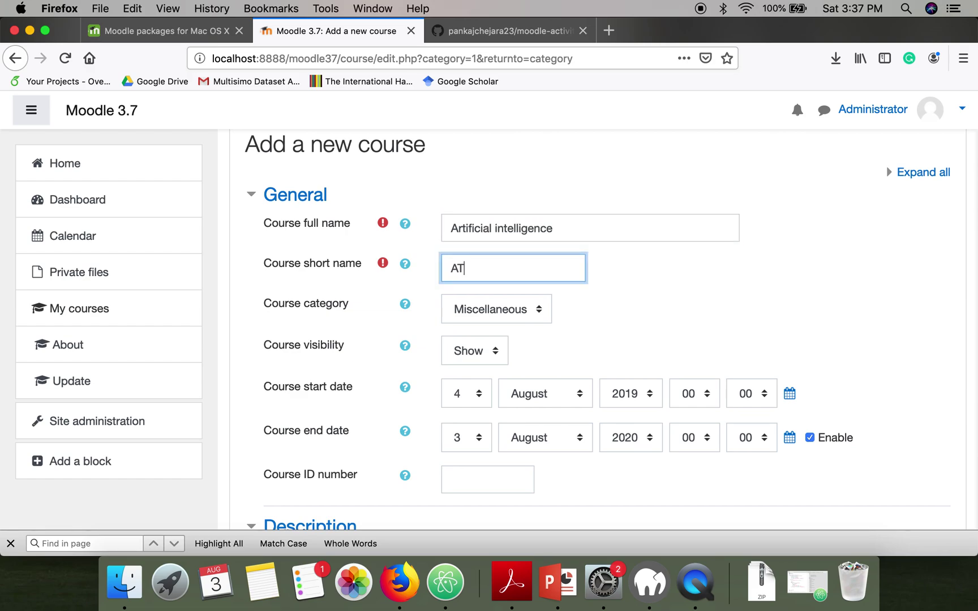
scroll(532, 351, down, 15)
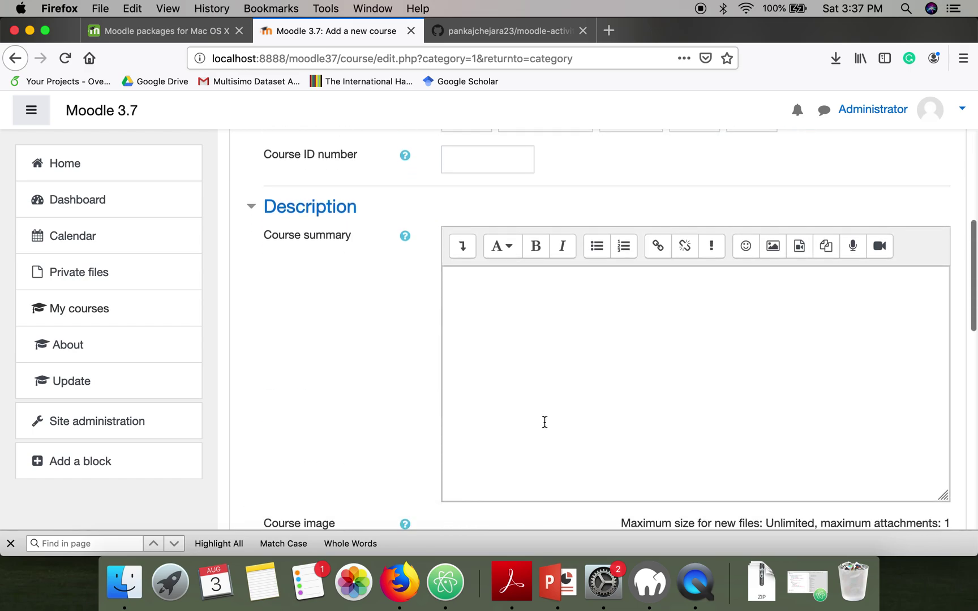
scroll(424, 447, down, 5)
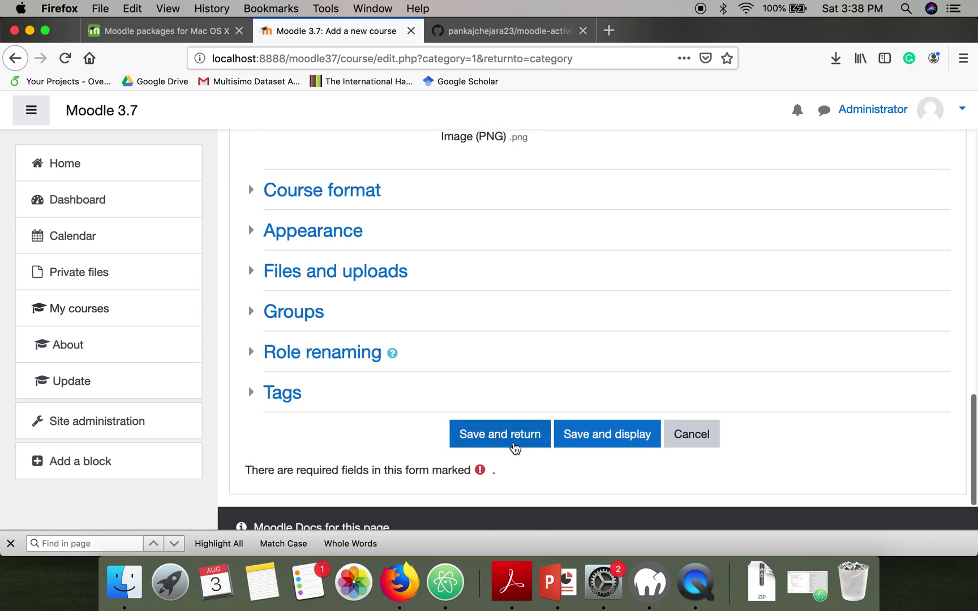
click(572, 436)
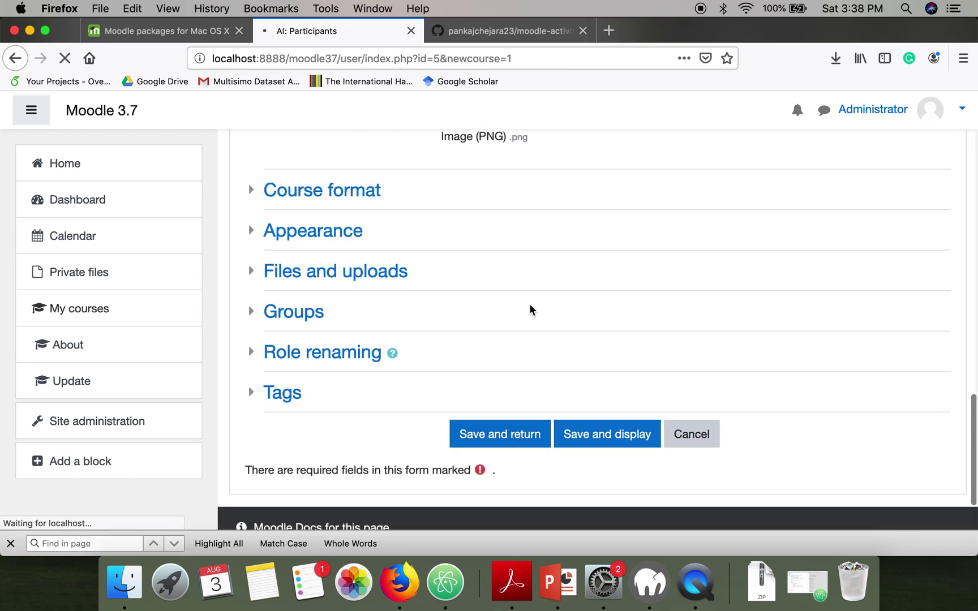
Go to the Artificial intelligence course at Topic 1 and view its empty topic sections
scroll(459, 312, down, 3)
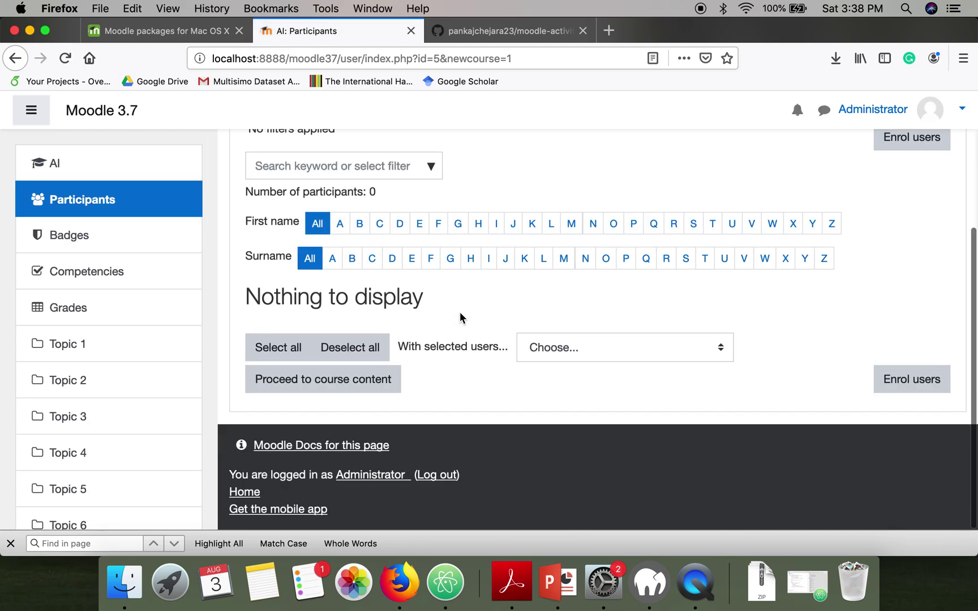
scroll(459, 312, up, 3)
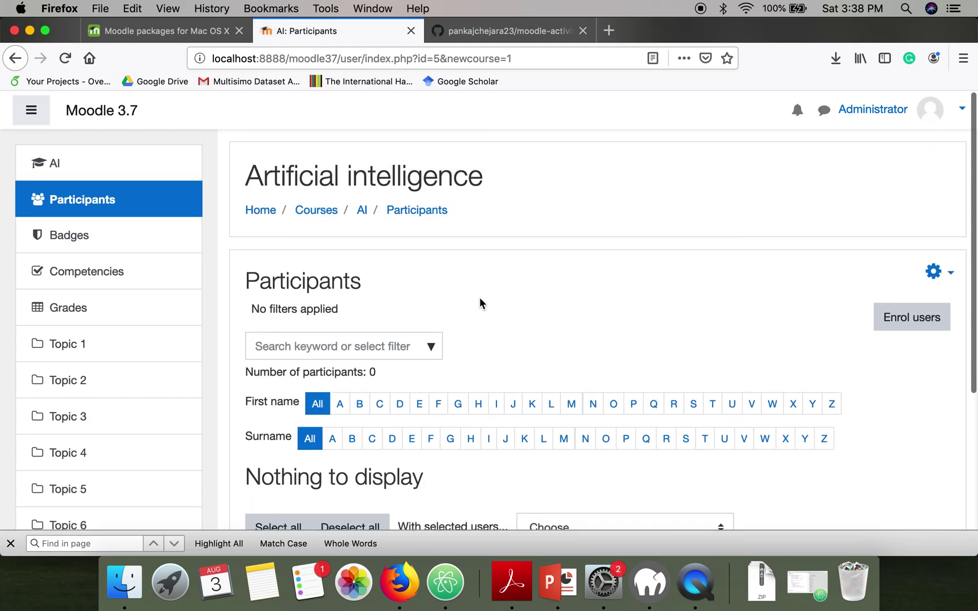
scroll(479, 300, down, 3)
scroll(480, 303, up, 3)
click(66, 343)
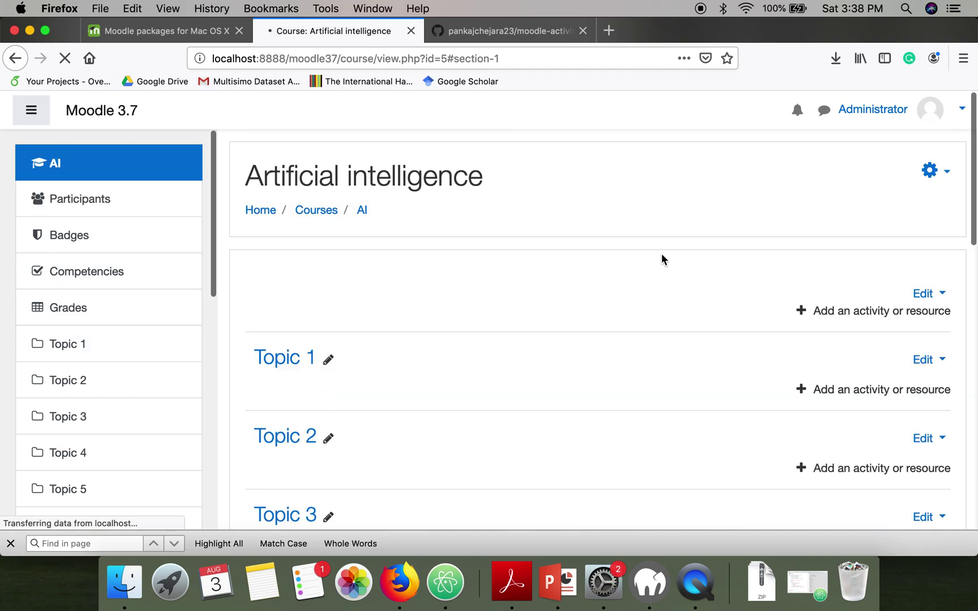
scroll(877, 187, up, 3)
scroll(866, 193, down, 3)
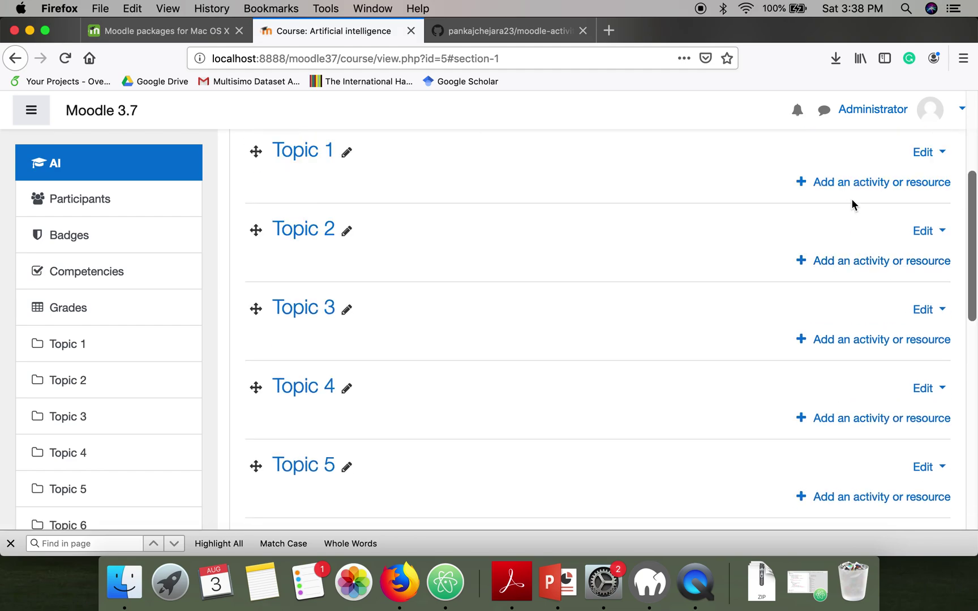
scroll(684, 225, up, 4)
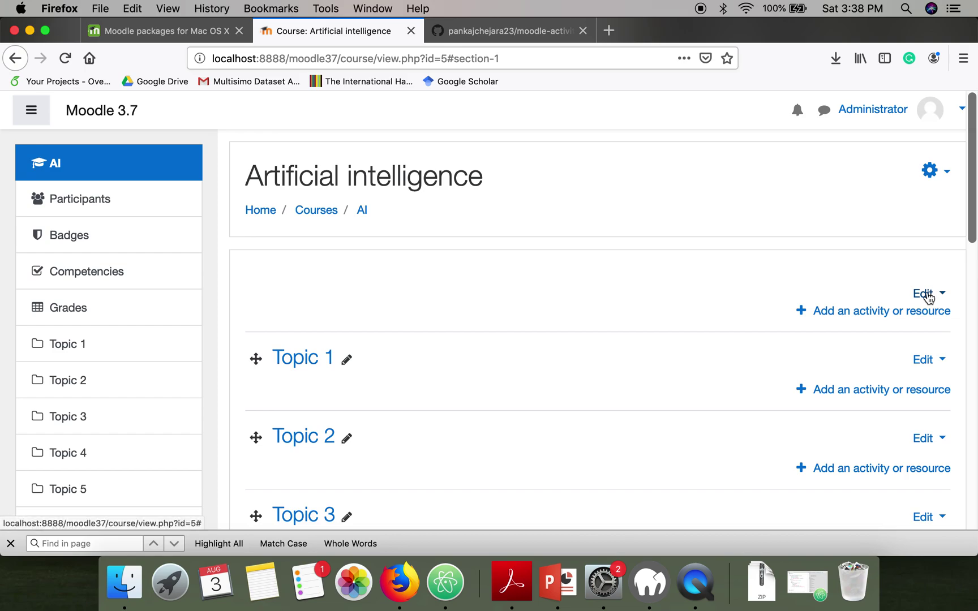
click(945, 173)
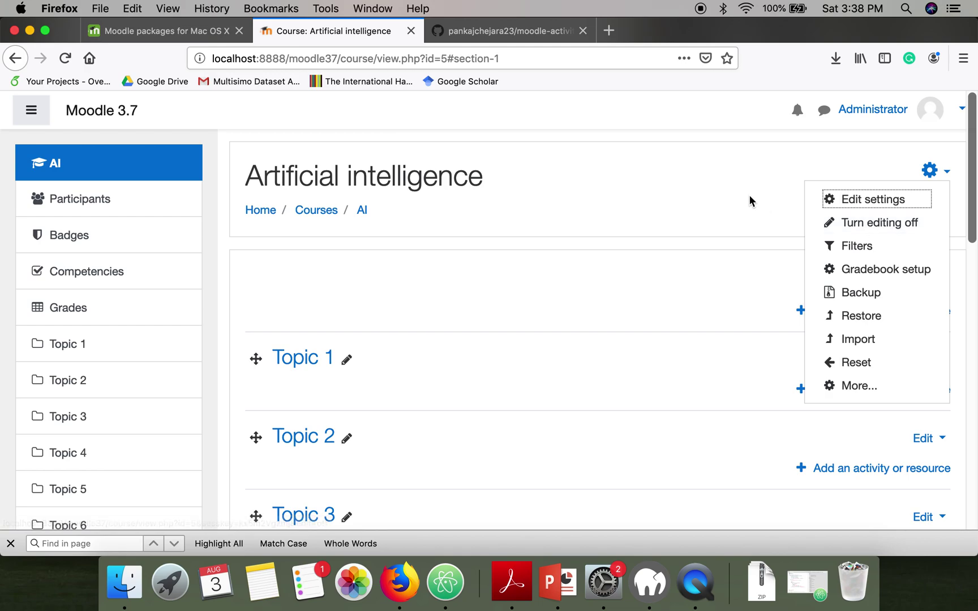
key(Escape)
scroll(725, 331, down, 3)
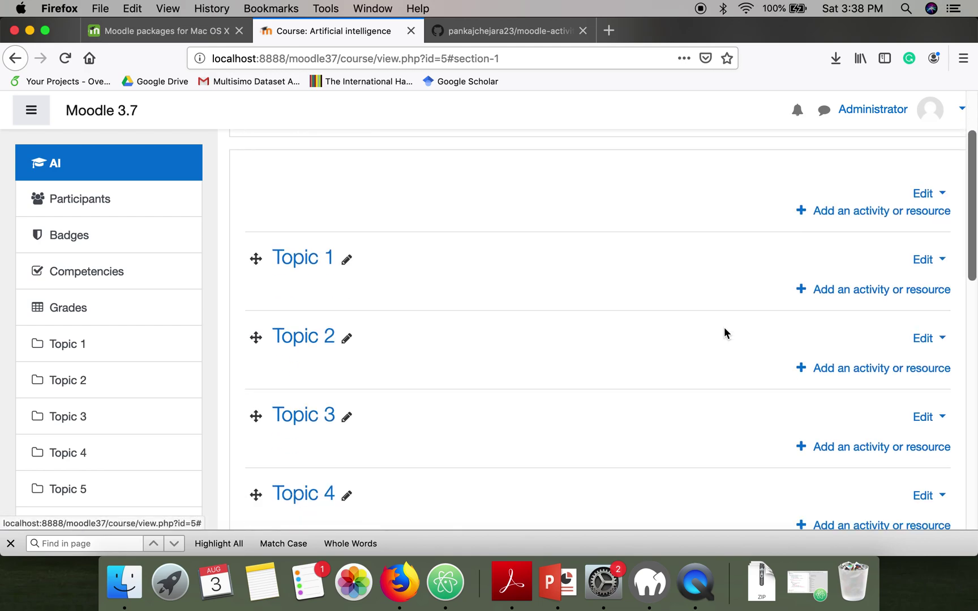
Open the activity chooser in the top section and scroll down to vidtrack
click(879, 210)
scroll(386, 338, down, 5)
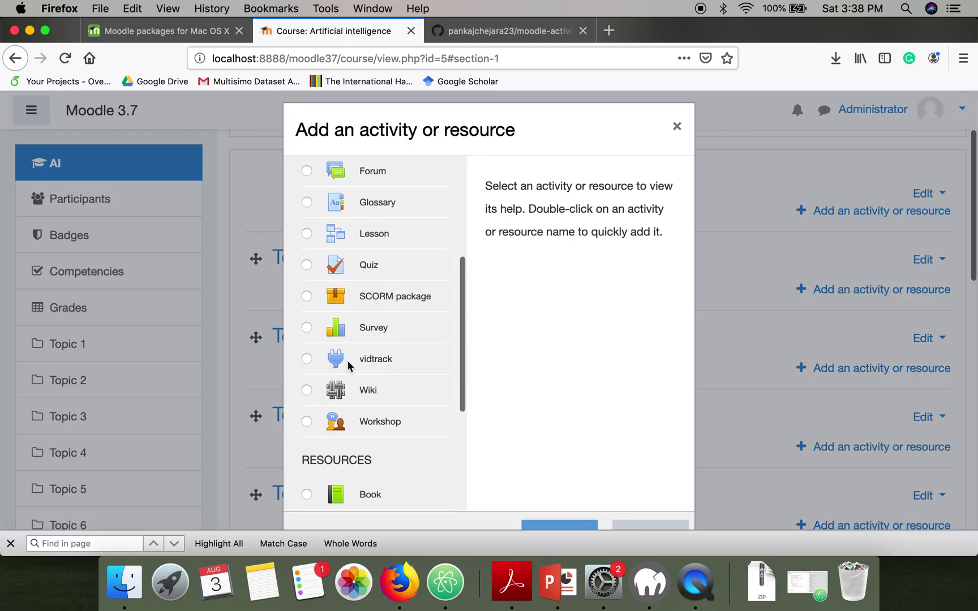
scroll(371, 365, down, 4)
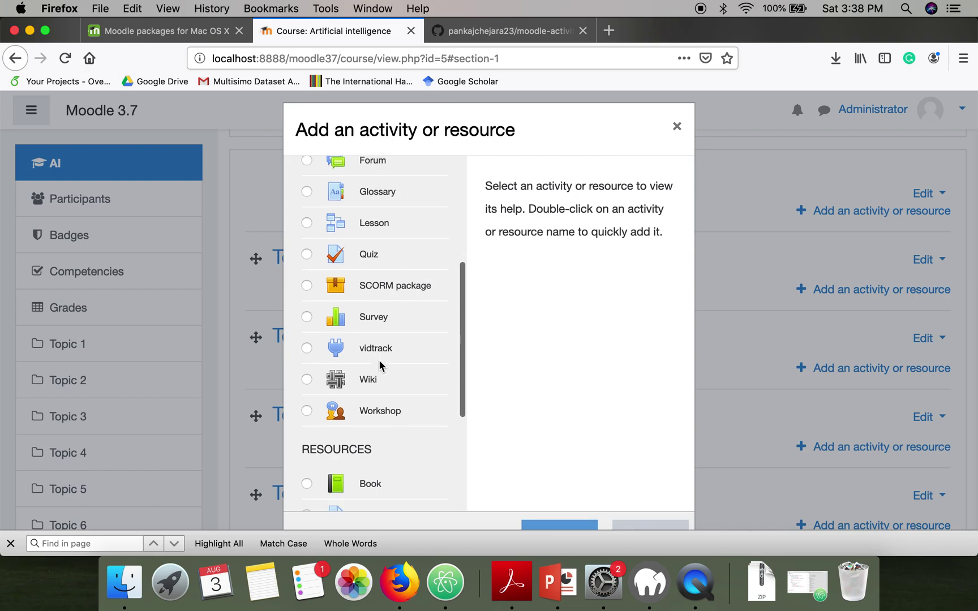
scroll(528, 349, down, 5)
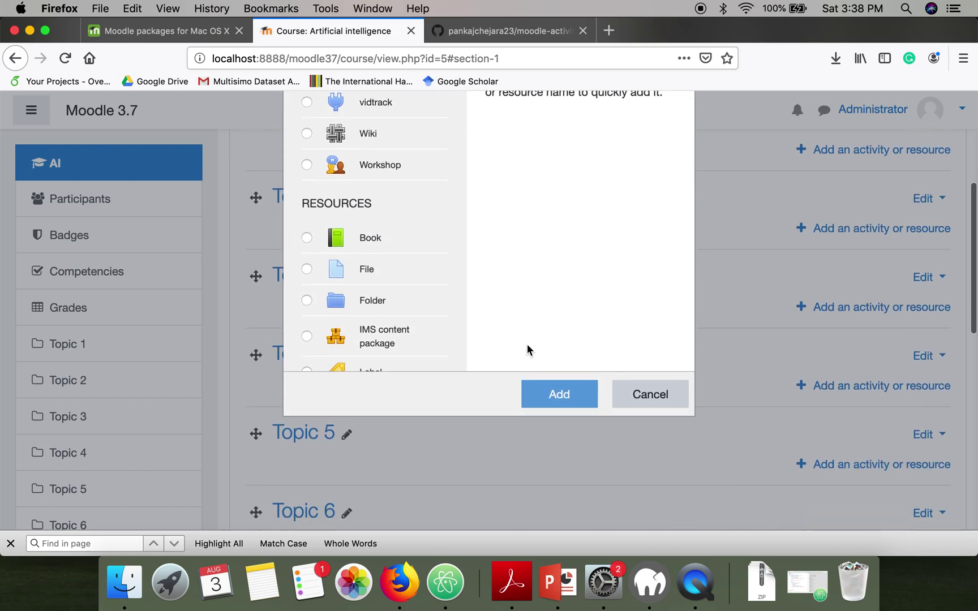